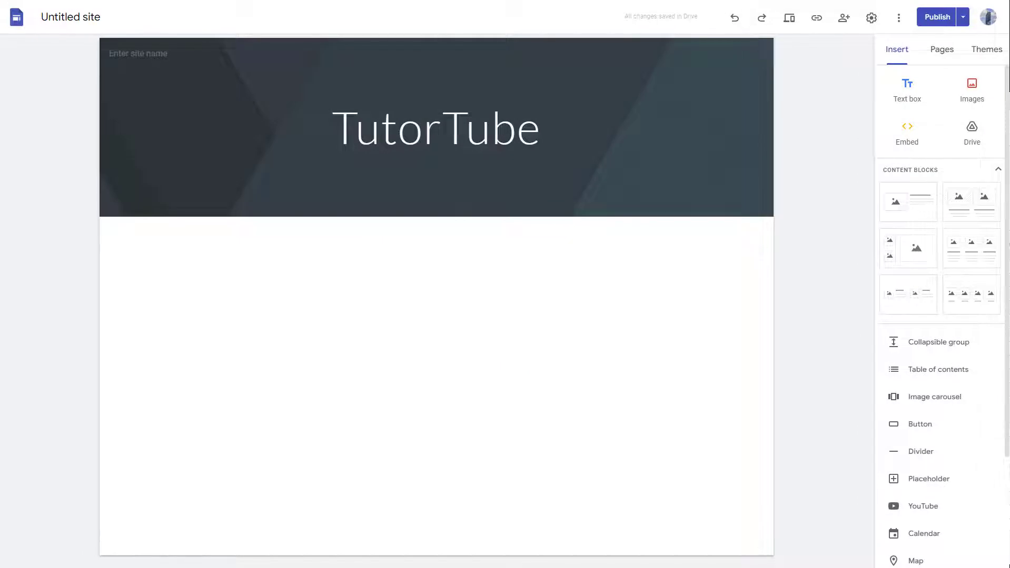
# Step: Choose Image carousel from the Insert panel, below the TutorTube header
pyautogui.click(899, 51)
# Step: Add an image carousel set to auto-start at Medium transition speed, with dots and captions
pyautogui.click(919, 397)
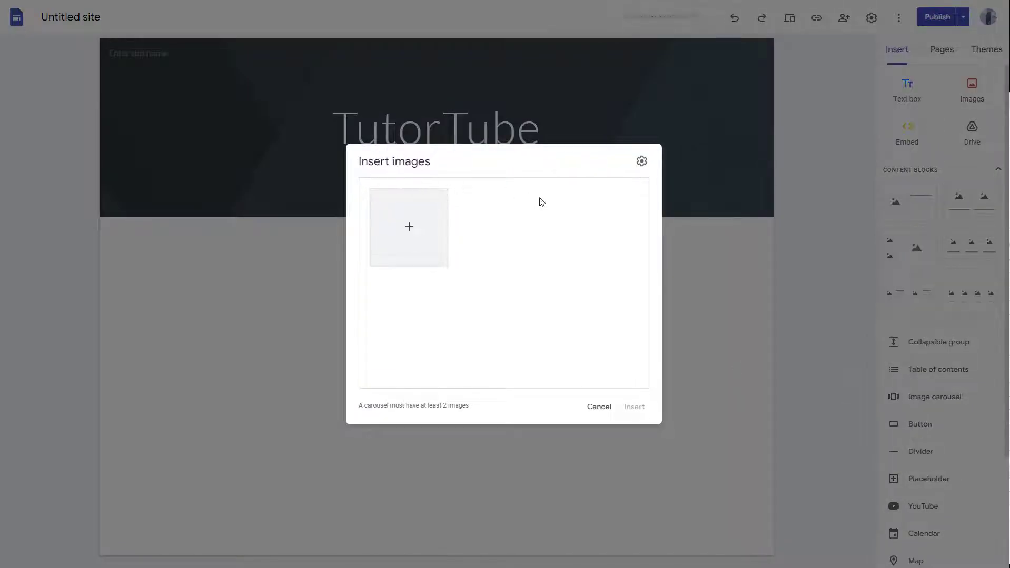
pyautogui.click(641, 161)
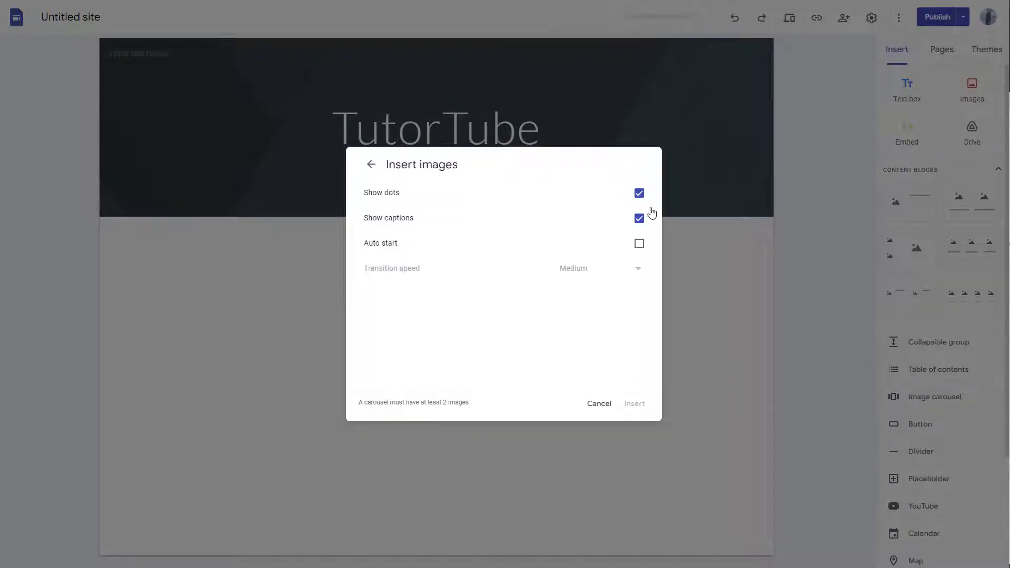
pyautogui.click(639, 243)
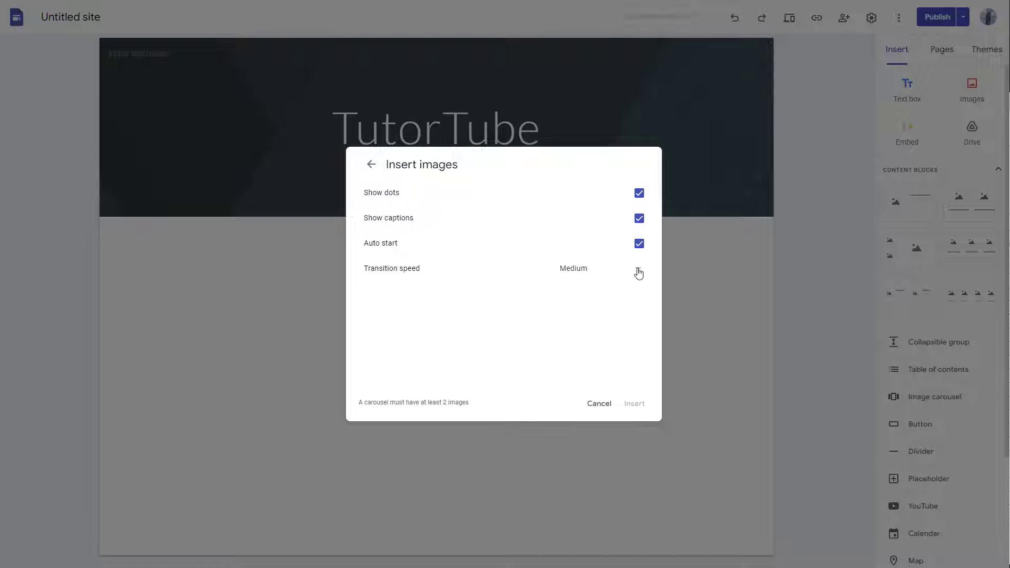
pyautogui.click(639, 270)
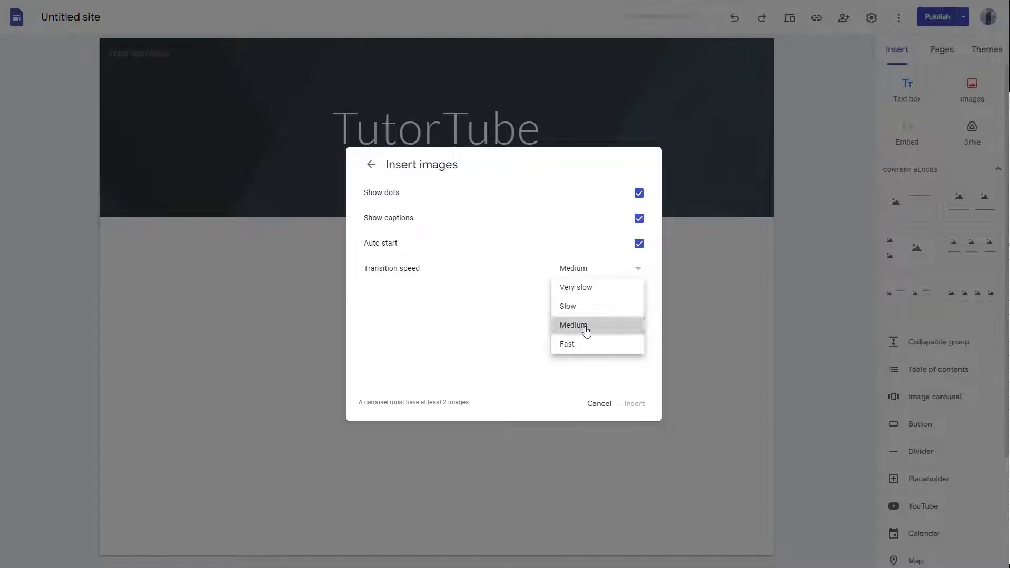
pyautogui.click(584, 326)
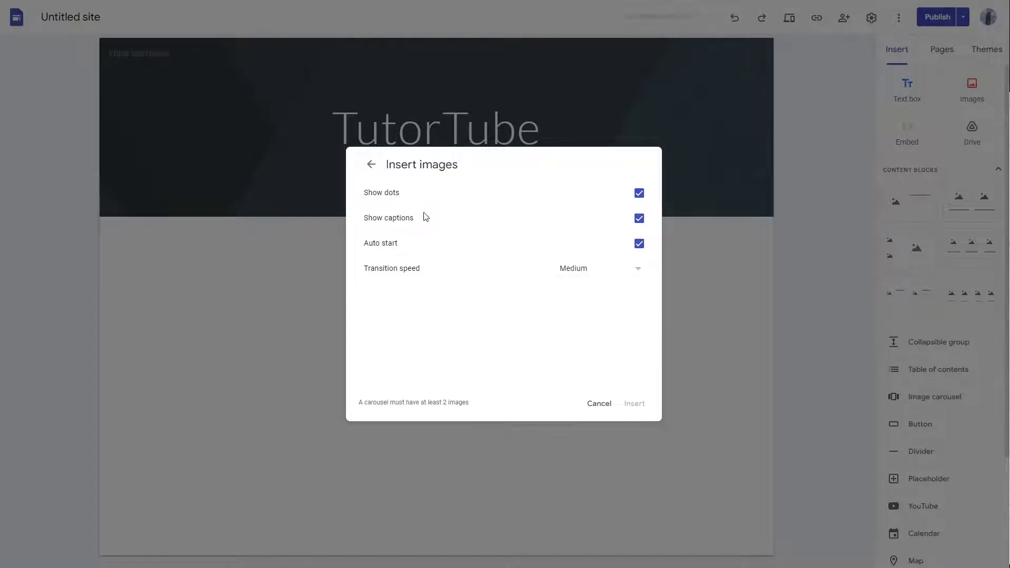
pyautogui.click(372, 164)
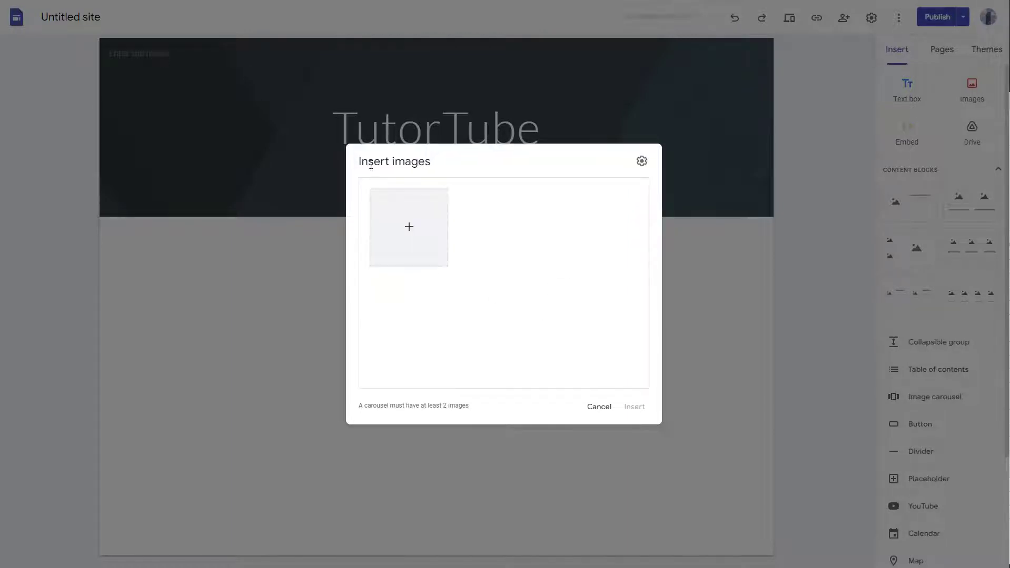
pyautogui.click(409, 229)
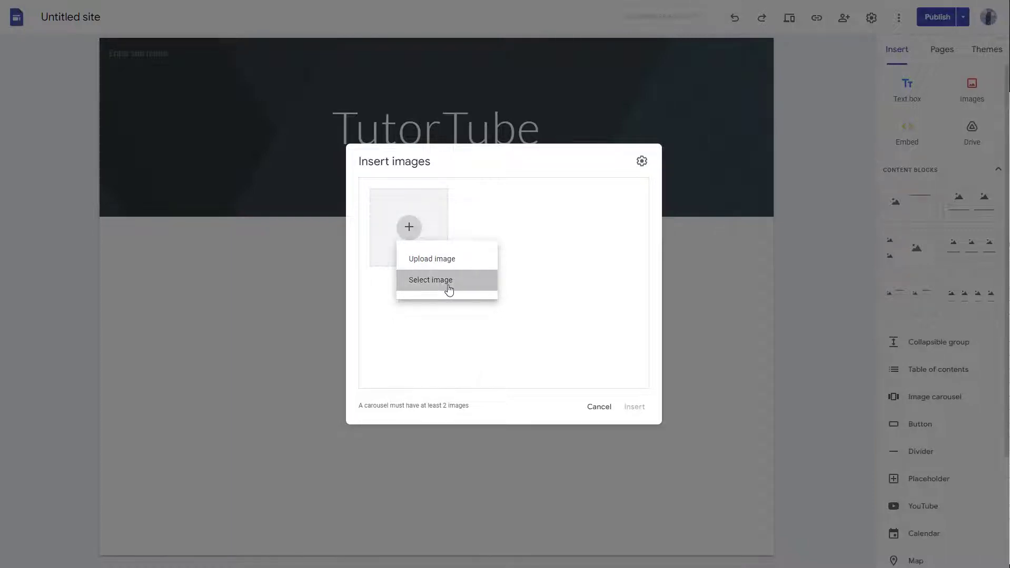
# Step: Insert five Google Photos images: snowy shoreline, city towers, sunset, tilted building, snowy forest path
pyautogui.click(447, 280)
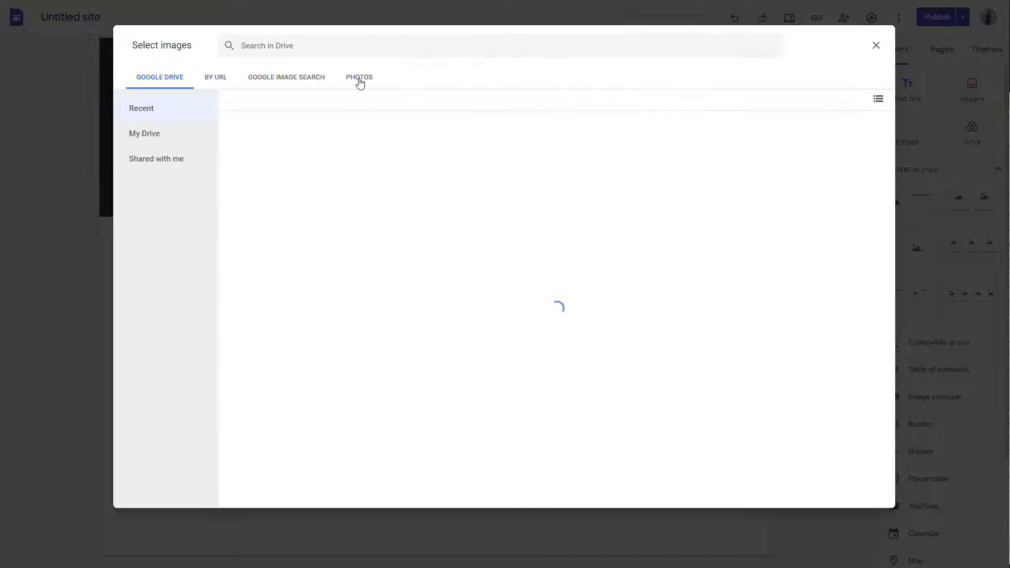
pyautogui.click(359, 77)
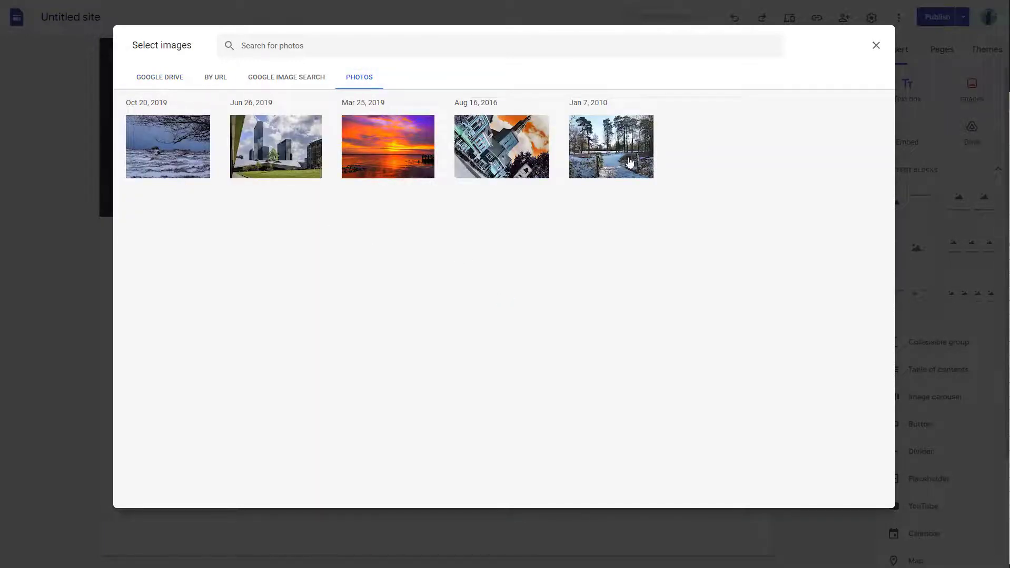
pyautogui.click(167, 146)
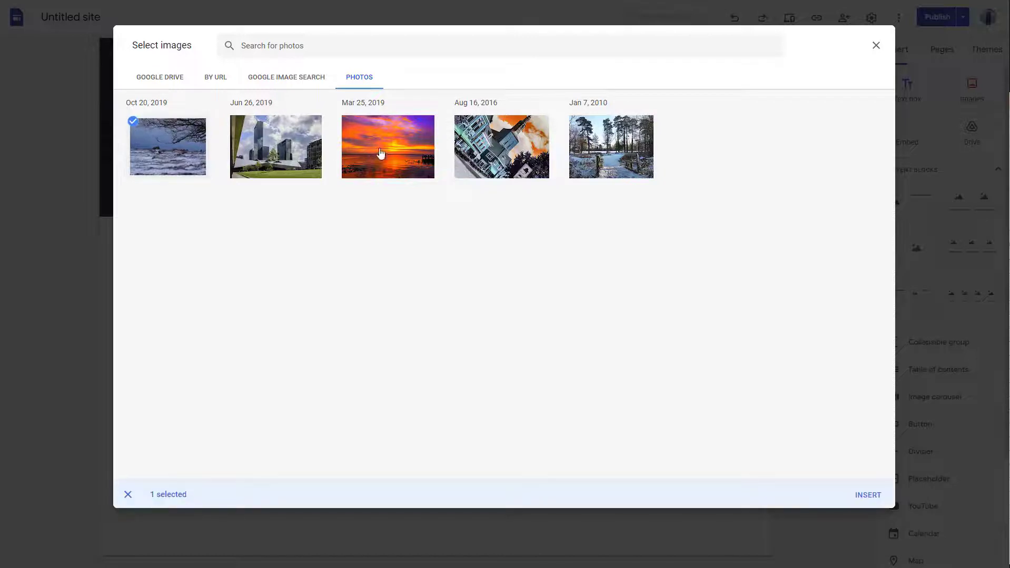
pyautogui.click(272, 151)
pyautogui.click(387, 146)
pyautogui.click(501, 146)
pyautogui.click(611, 146)
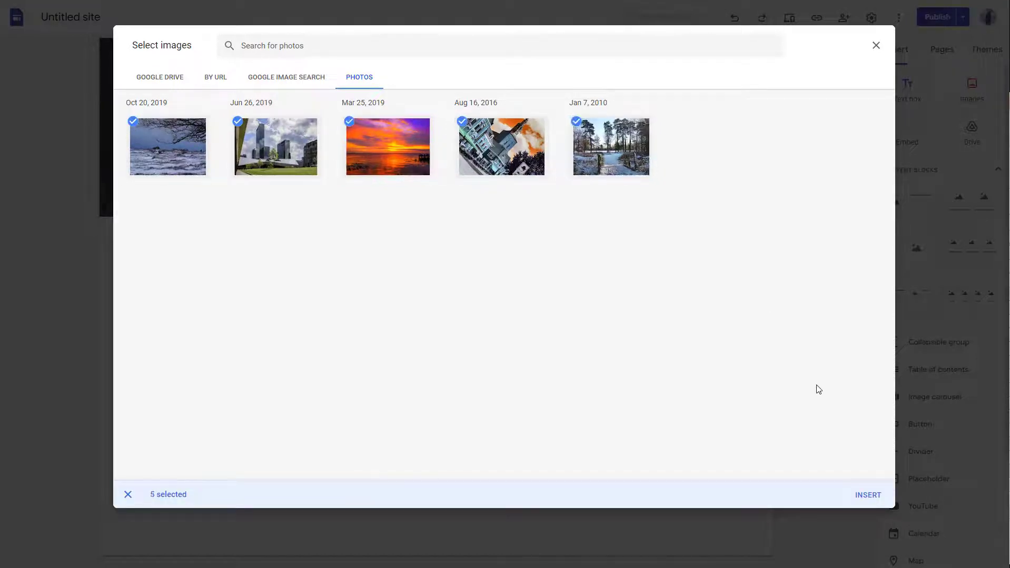
pyautogui.click(867, 494)
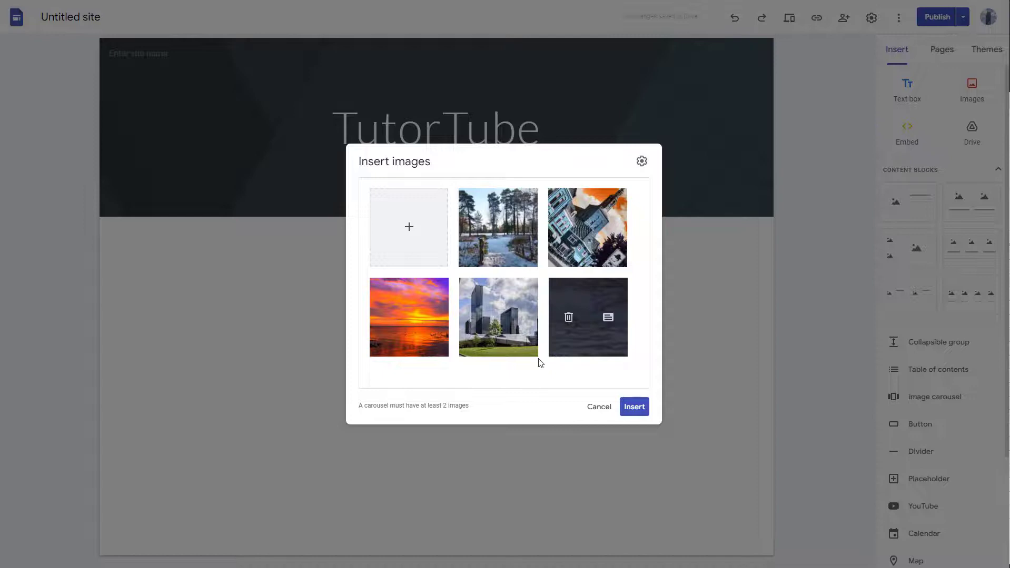
pyautogui.moveTo(498, 317)
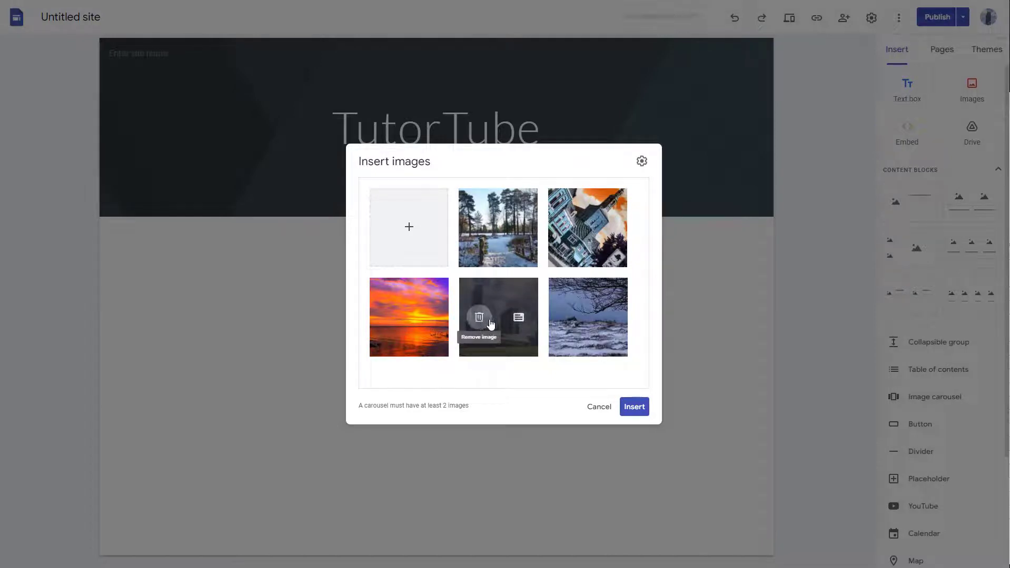
# Step: Add and confirm a caption on the city towers photo in the carousel dialog
pyautogui.click(518, 321)
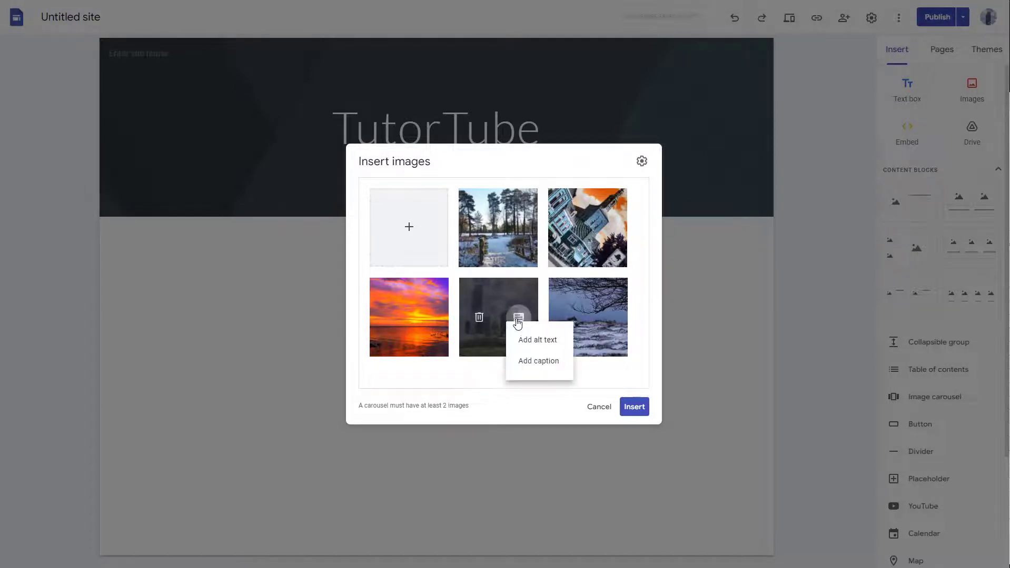
pyautogui.click(552, 369)
pyautogui.write('hghgh')
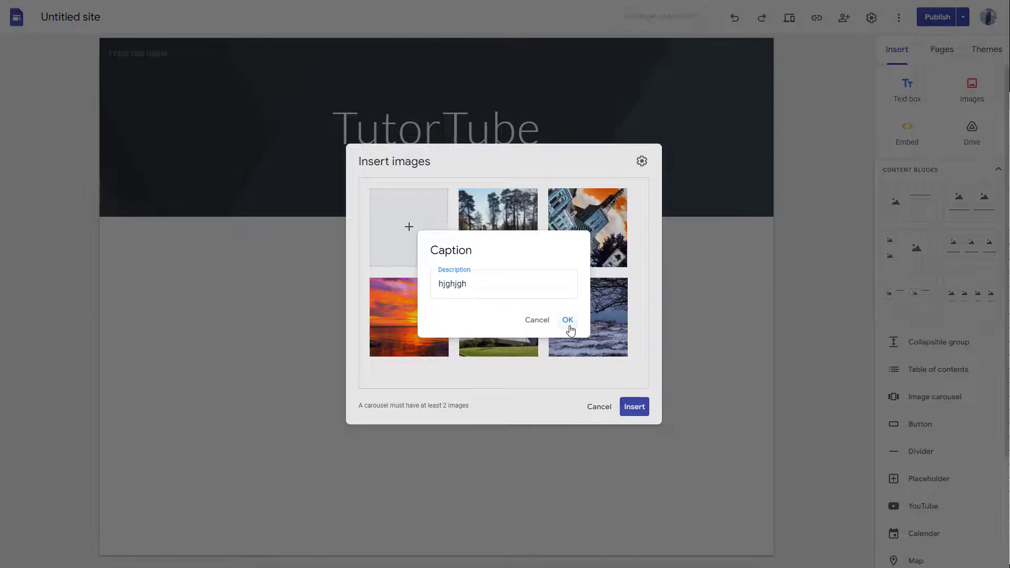
pyautogui.click(570, 330)
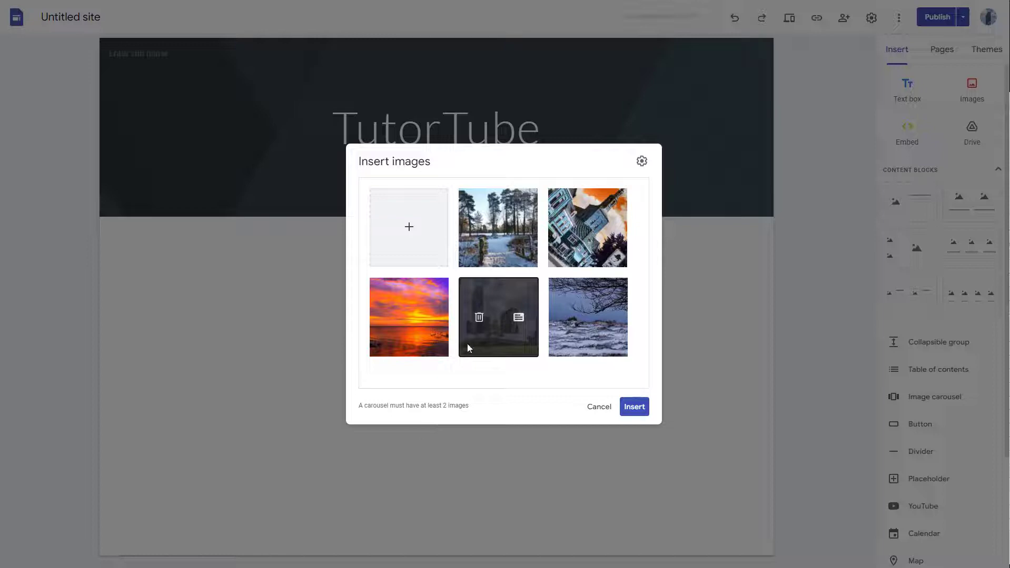
# Step: Insert the carousel onto the page and stretch it to the full content width
pyautogui.click(636, 407)
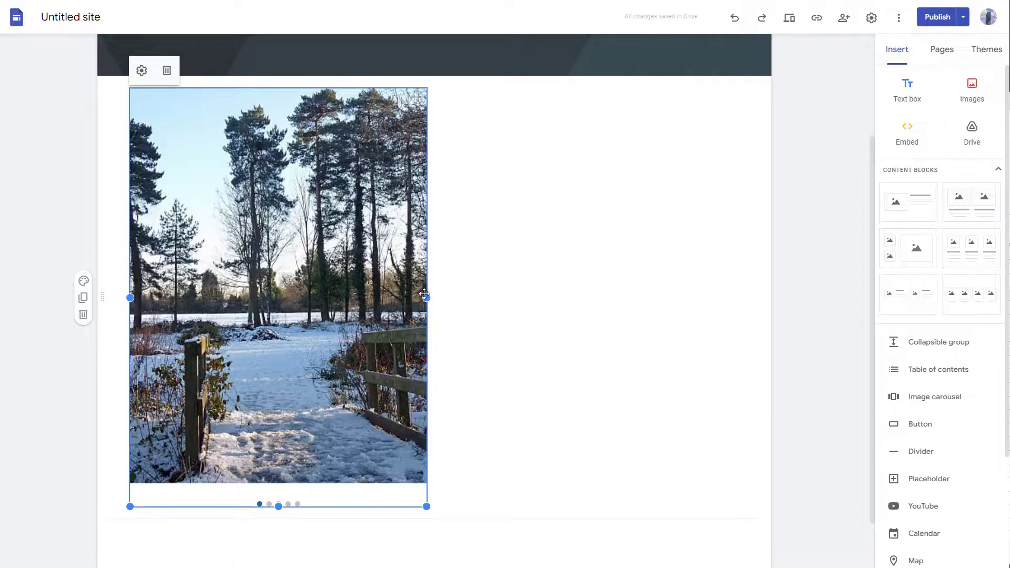
pyautogui.moveTo(426, 298); pyautogui.dragTo(741, 314)
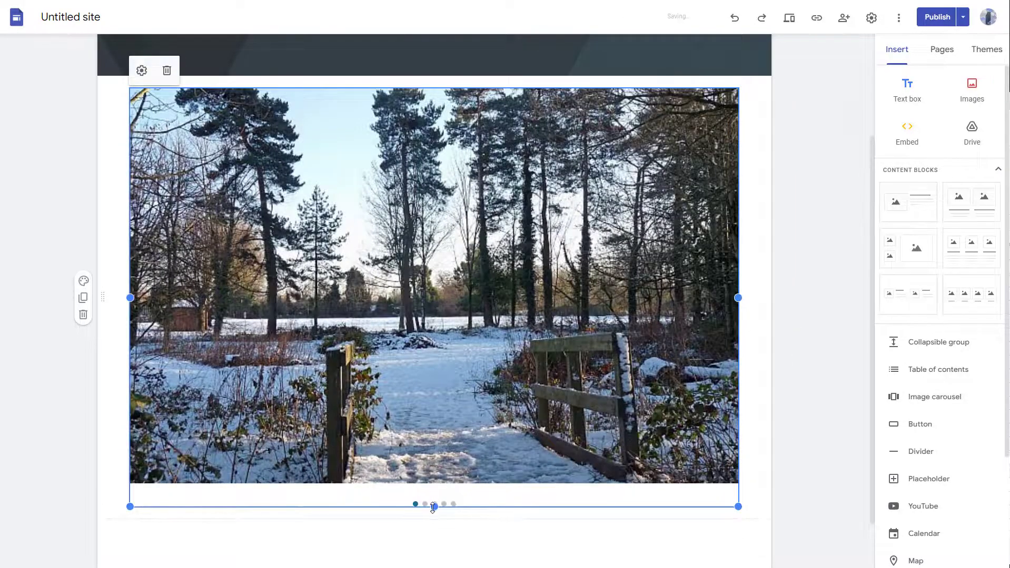
pyautogui.scroll(1, 442, 347)
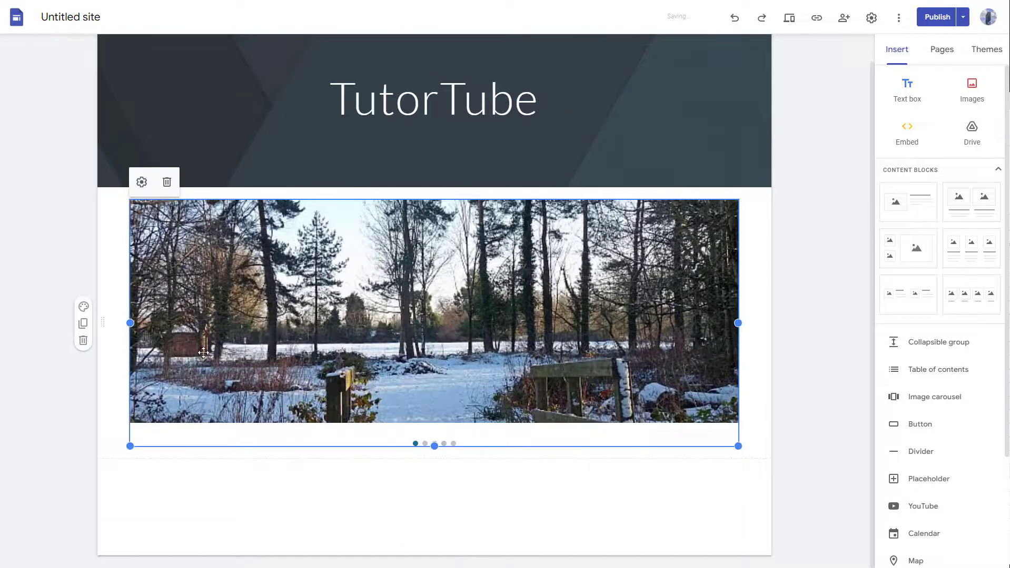
# Step: Apply the blue Emphasis section colour to the carousel section, then deselect the carousel
pyautogui.click(84, 308)
pyautogui.click(144, 371)
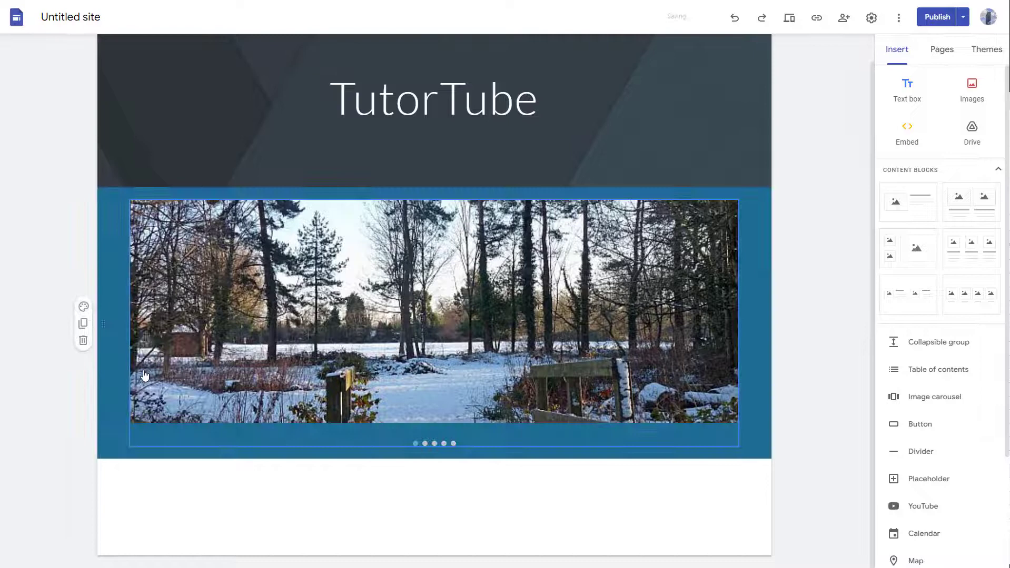
pyautogui.click(793, 300)
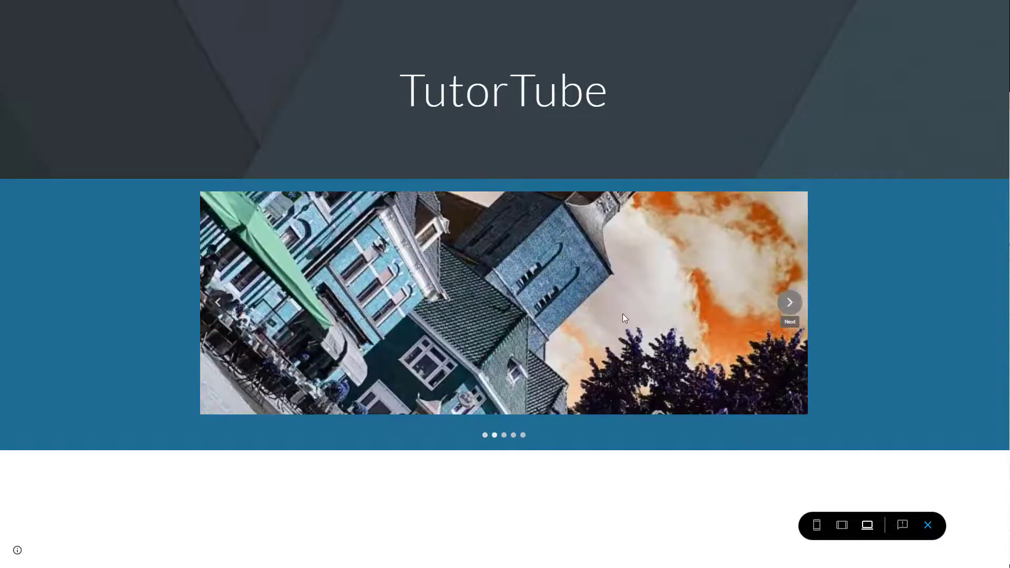
# Step: In preview, step back three photos and forward one to the captioned city towers
pyautogui.click(217, 302)
pyautogui.click(217, 302)
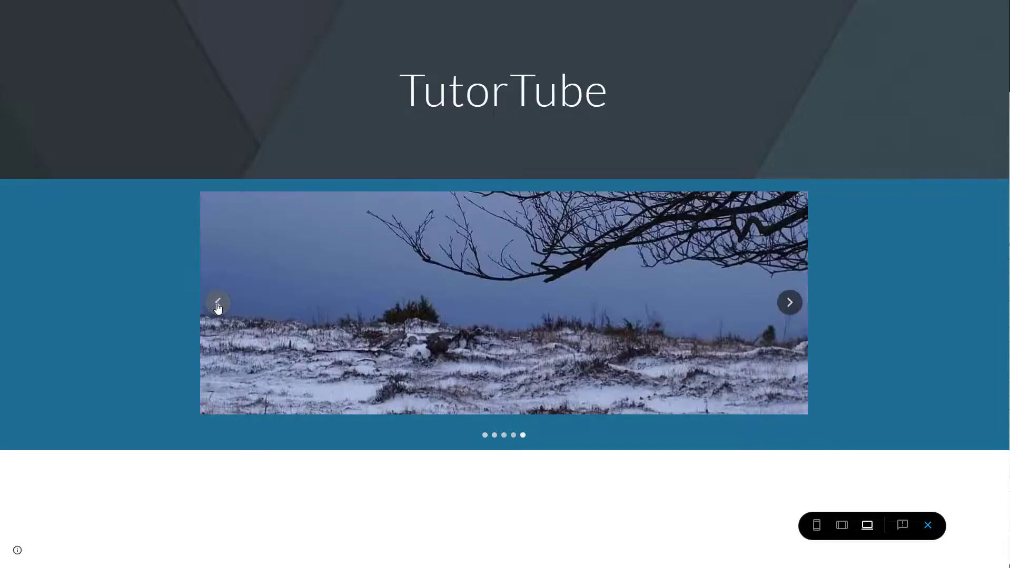
pyautogui.click(217, 305)
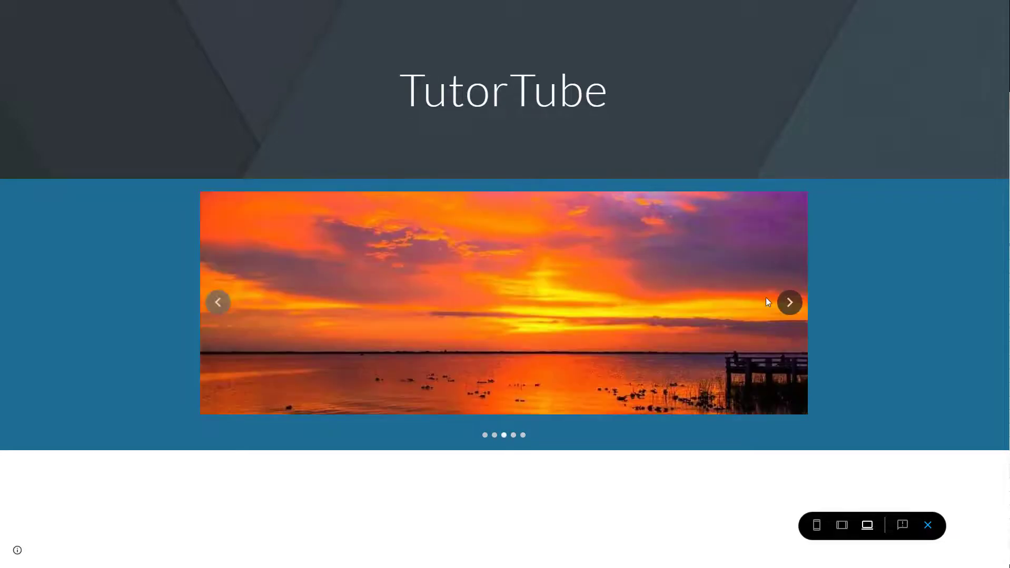
pyautogui.click(790, 305)
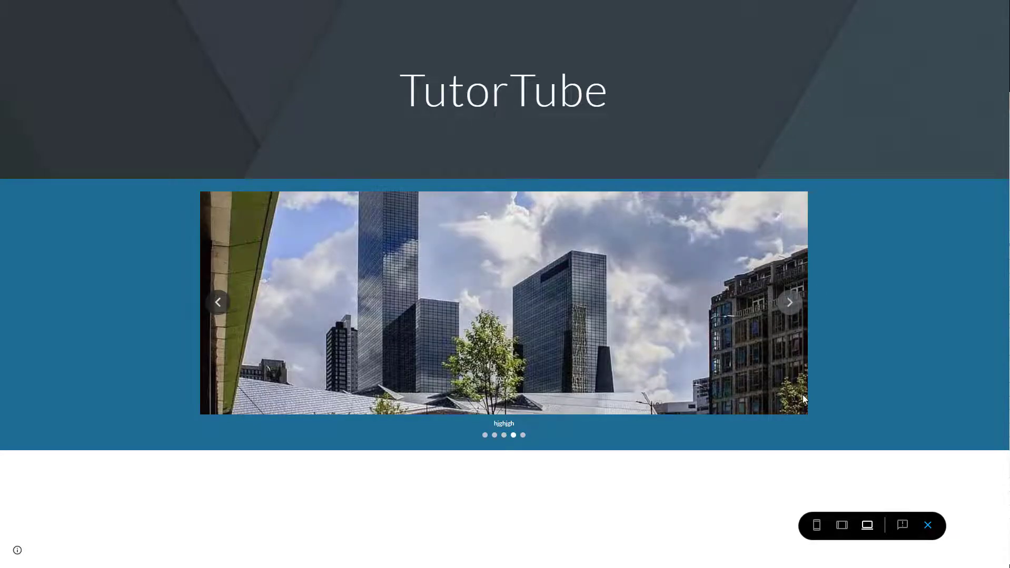